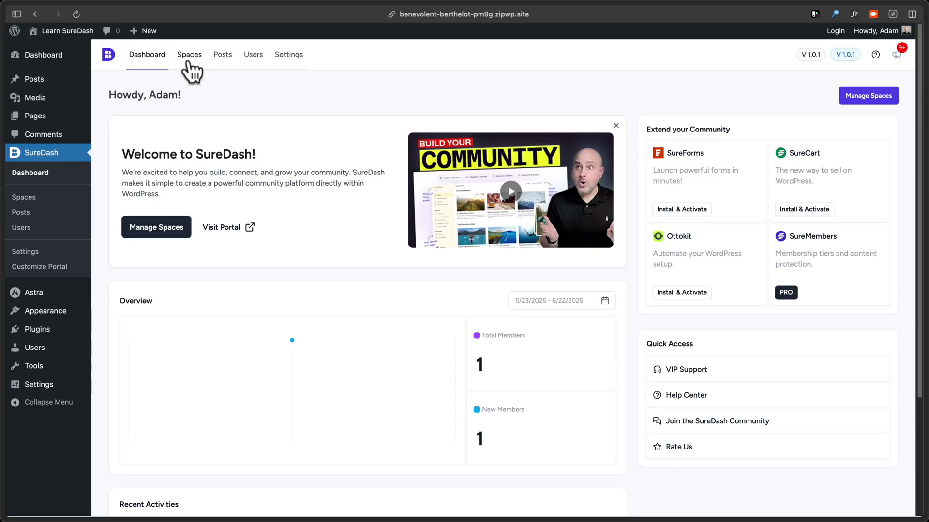
Create a new space group named Welcome Center.
left_click(188, 62)
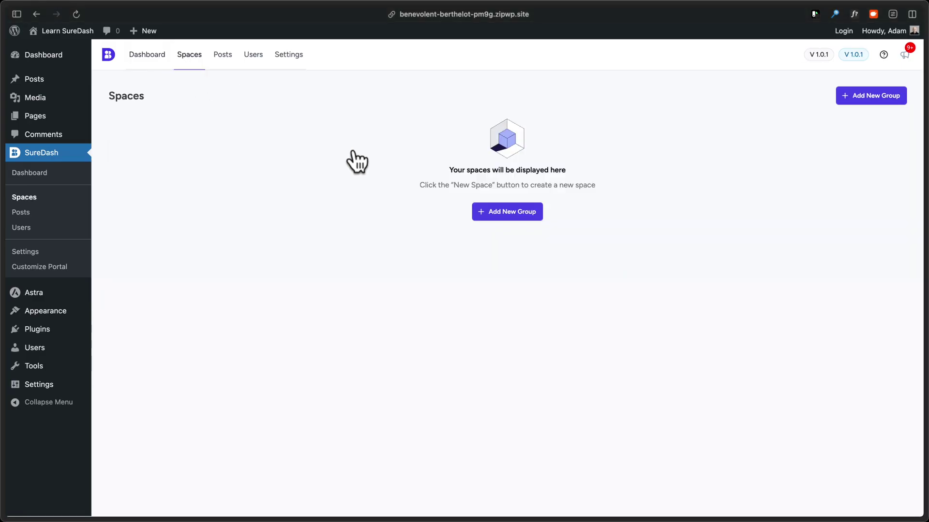
left_click(503, 219)
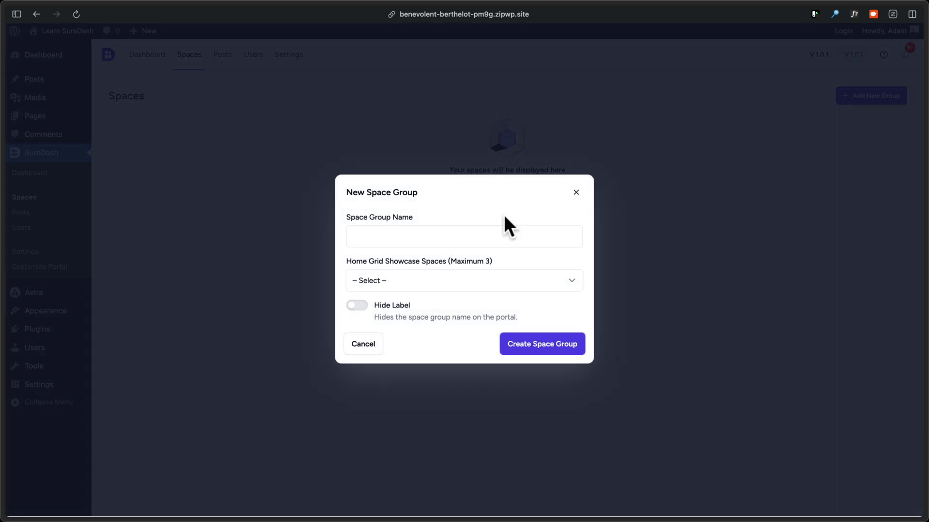
left_click(503, 236)
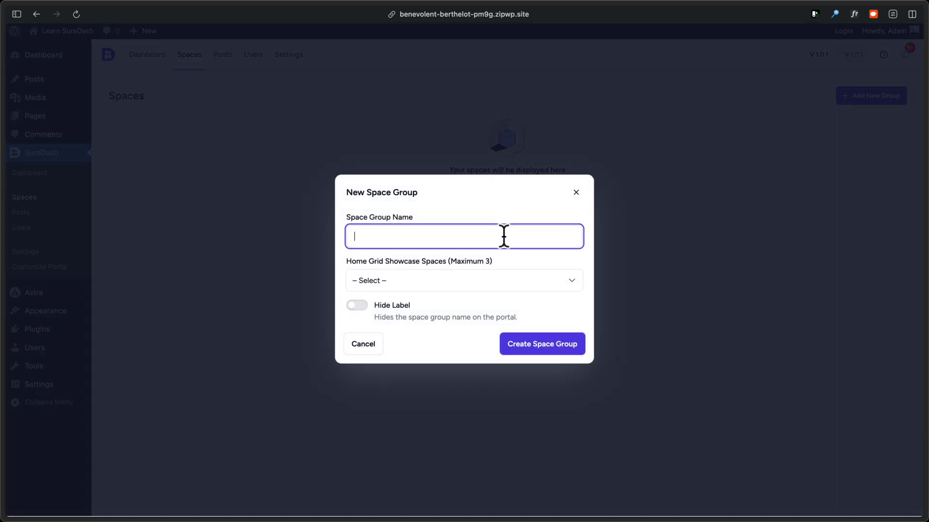
type("Welcome Center")
left_click(542, 344)
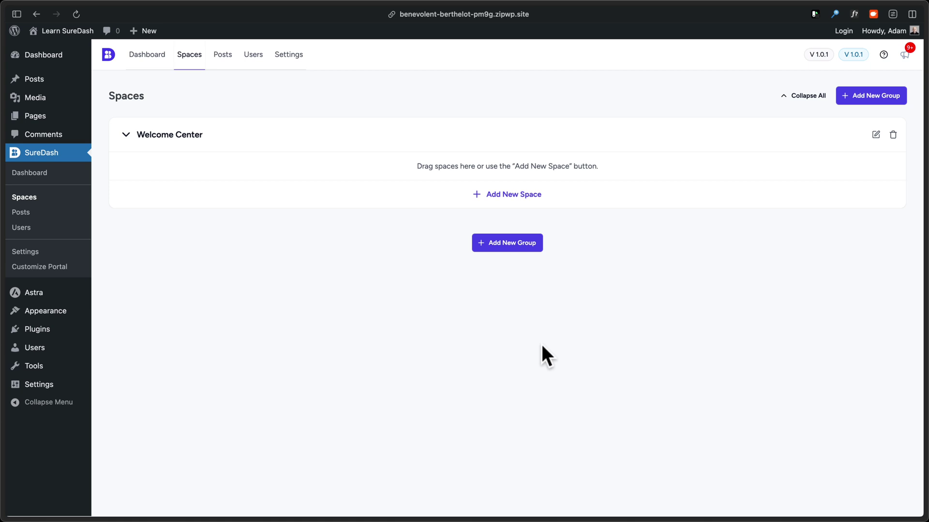
Add a Start Here space to the group with a flag icon and Single Page/Post type.
left_click(503, 198)
left_click(488, 176)
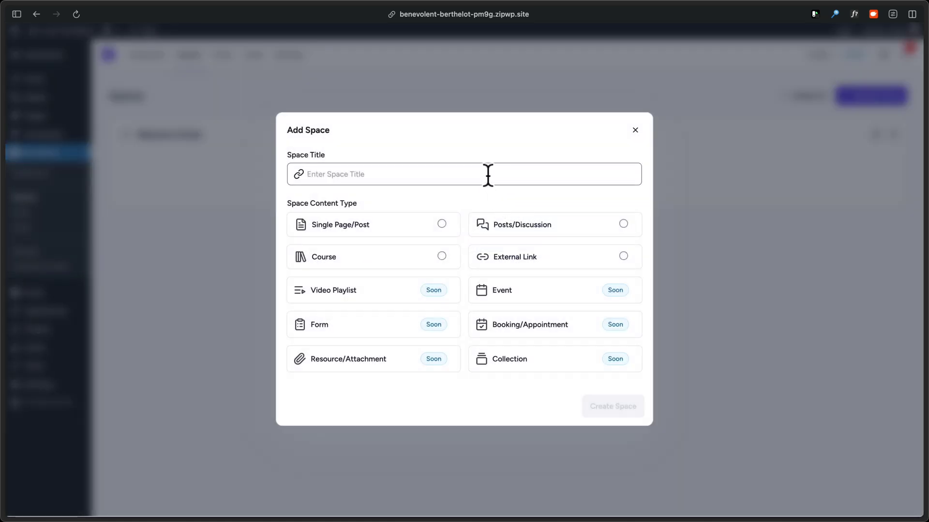
type("Start Here")
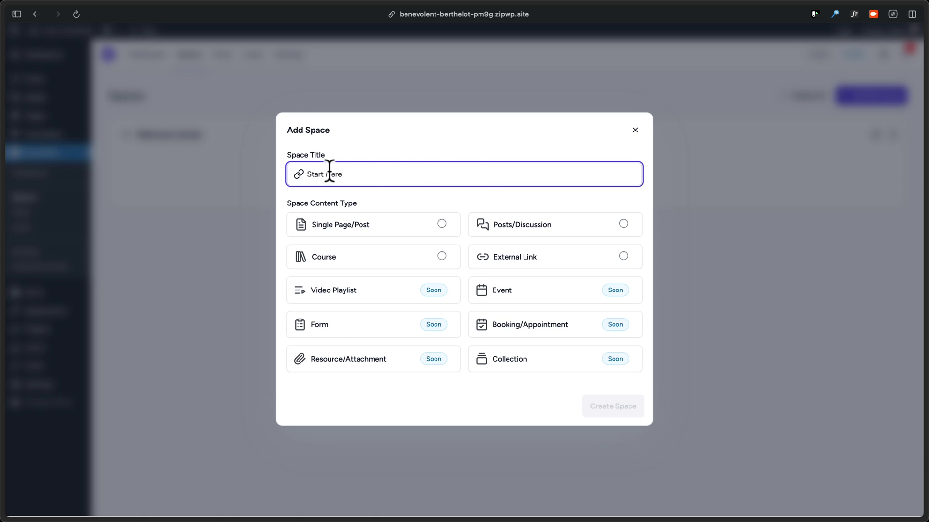
left_click(298, 175)
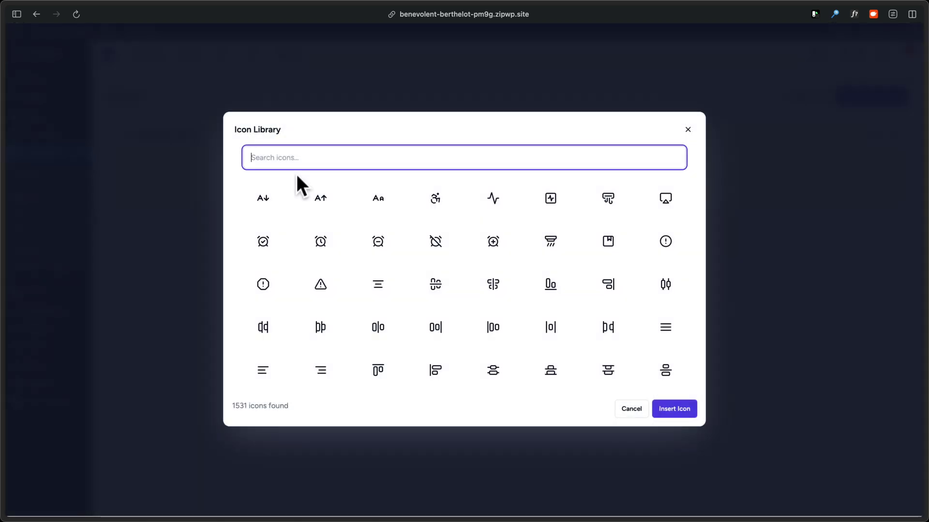
type("flag")
left_click(435, 198)
left_click(675, 410)
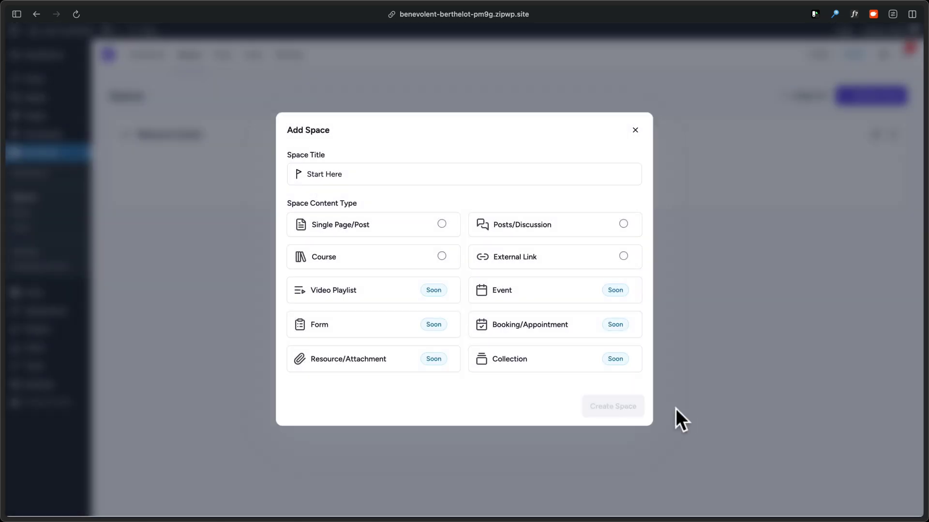
left_click(379, 231)
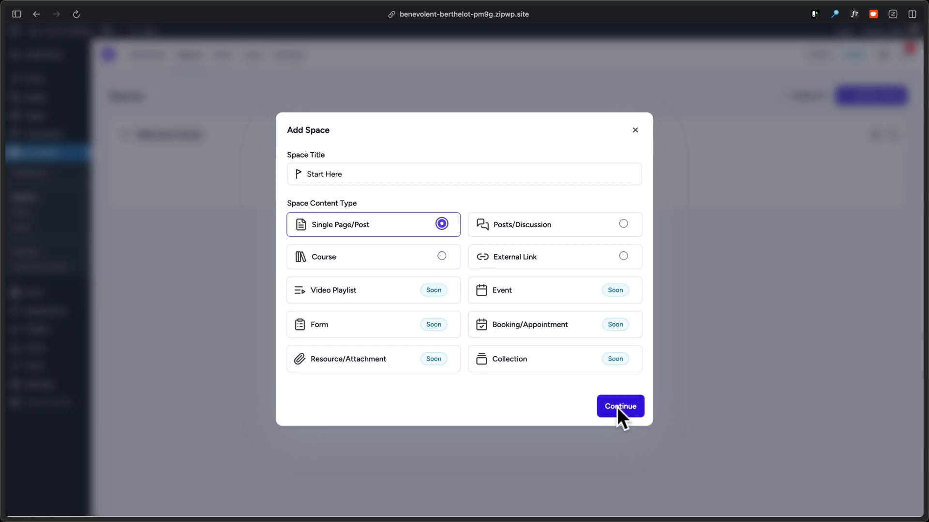
left_click(617, 407)
Paste 'Welcome to my central hub.' into the space content and add an empty paragraph below.
left_click(545, 336)
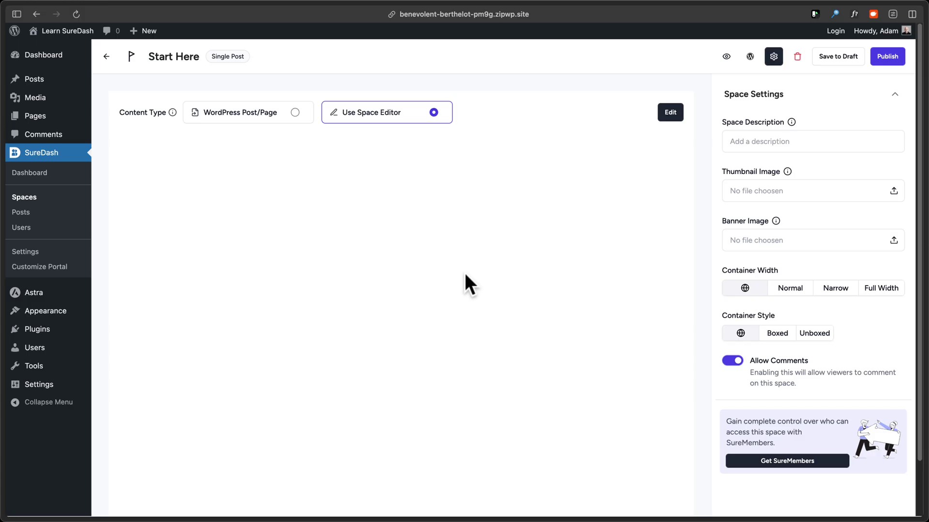
left_click(659, 114)
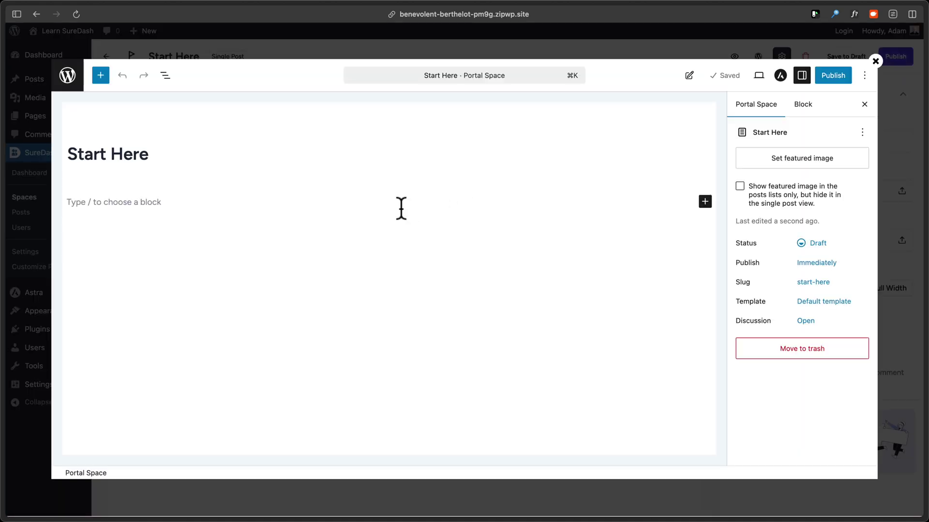
type("Welcome to my central hub.")
left_click(101, 76)
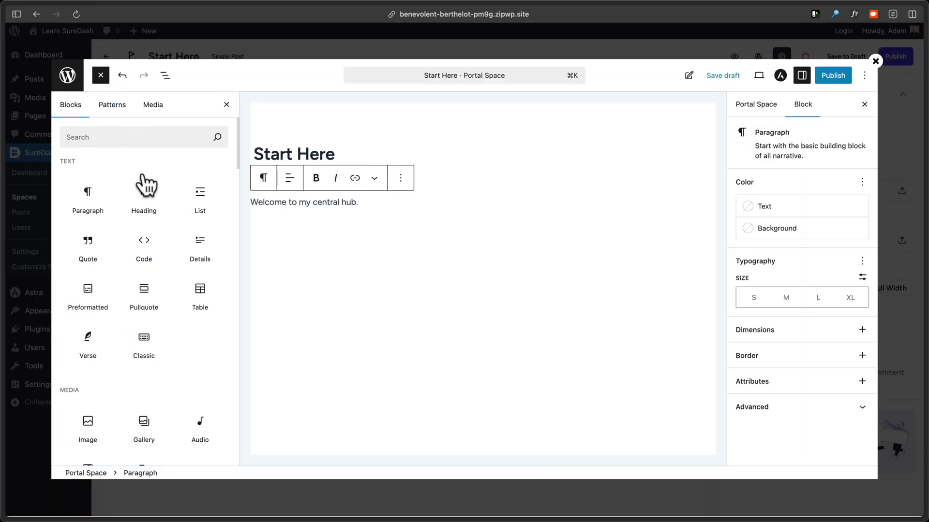
mouse_move(146, 185)
scroll(150, 222, "down", 5)
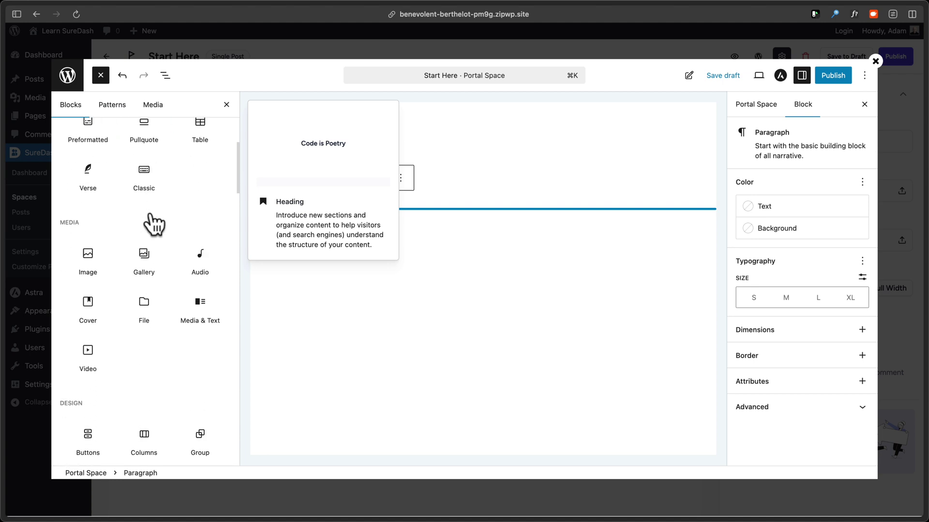
scroll(154, 224, "down", 5)
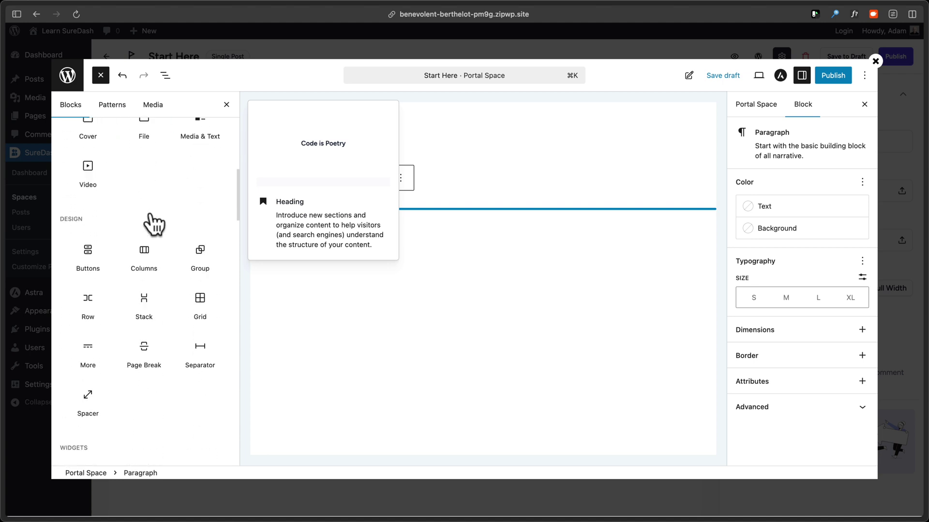
scroll(153, 224, "down", 1)
left_click(465, 262)
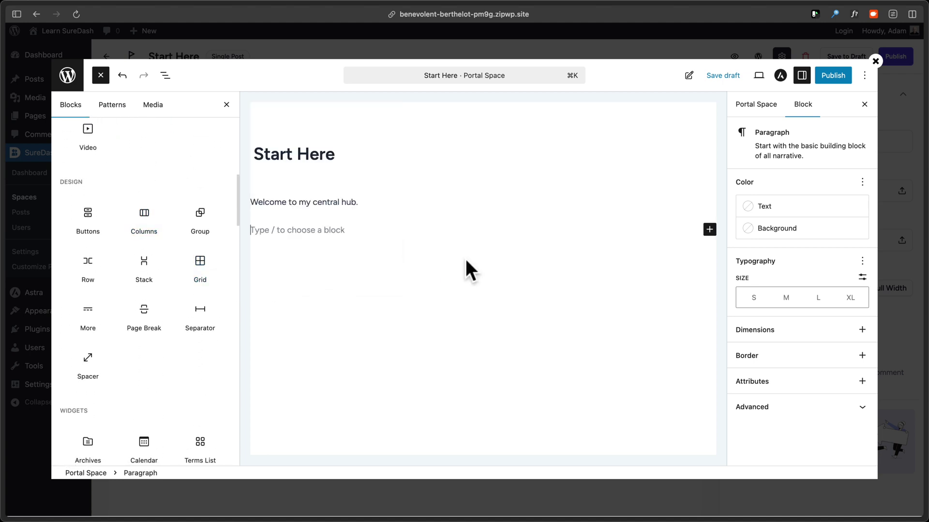
left_click(102, 77)
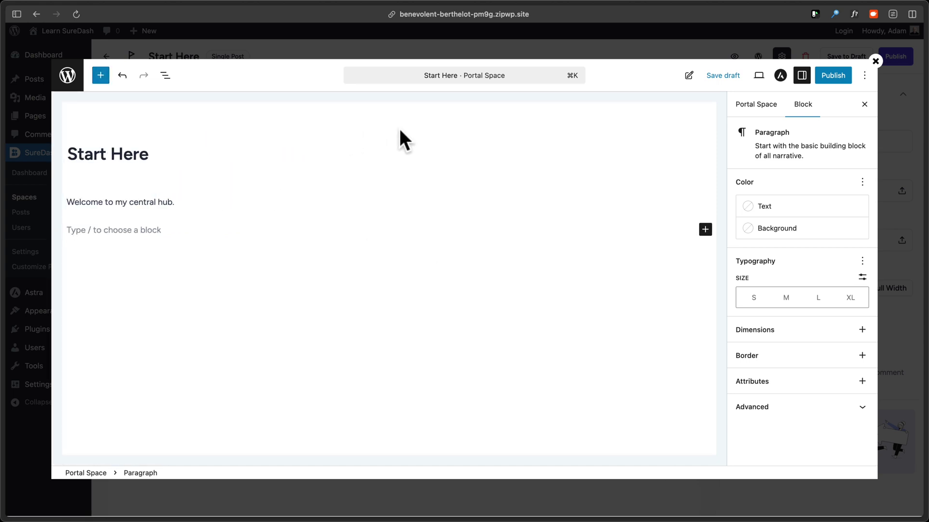
Publish the Start Here space and close the editor to return to its settings.
left_click(845, 75)
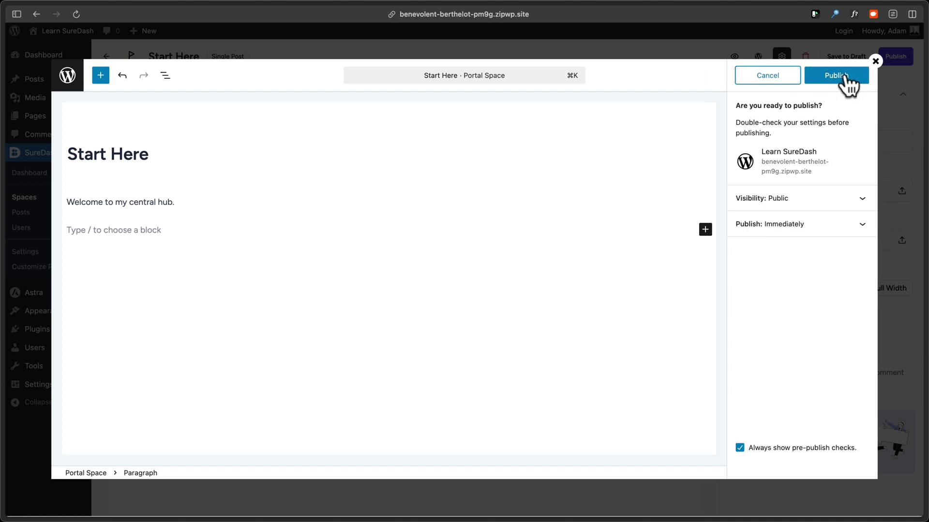
left_click(845, 75)
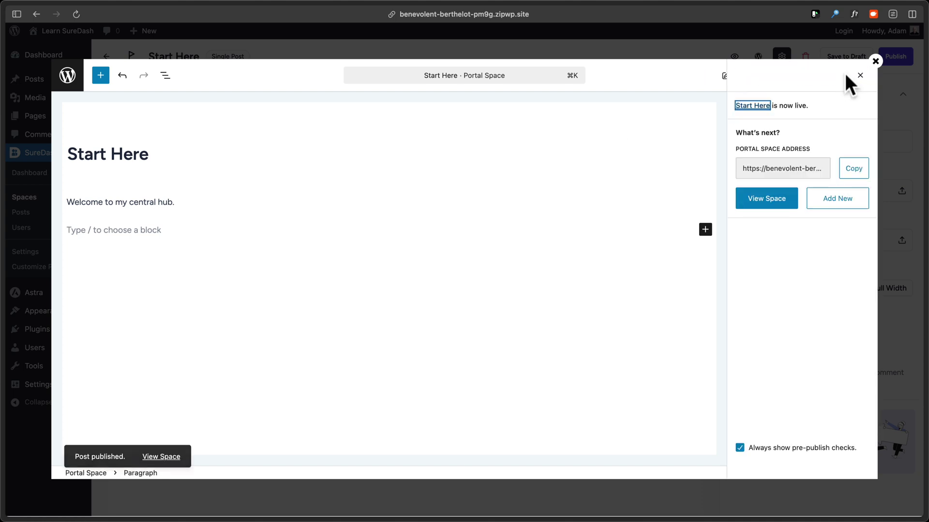
left_click(876, 61)
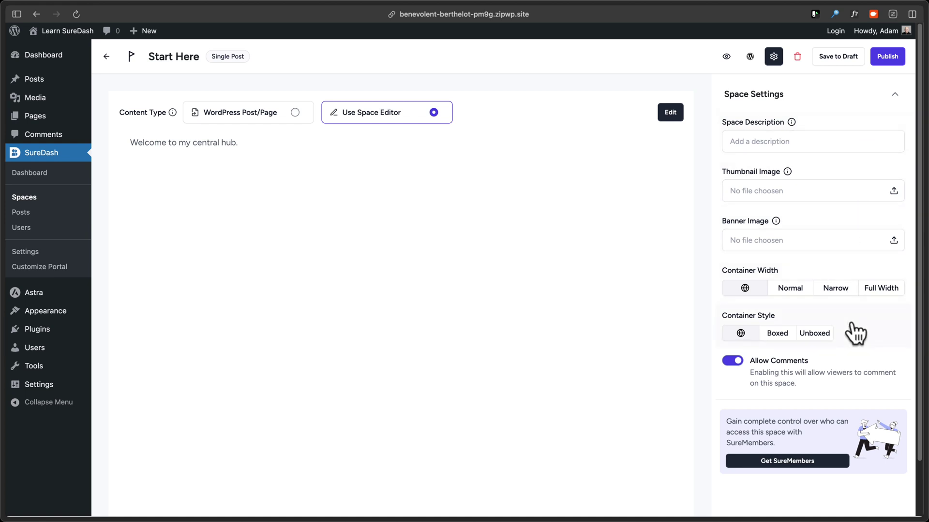
Save the space settings with the heading changed to 'The #1 Online Community'.
left_click(888, 57)
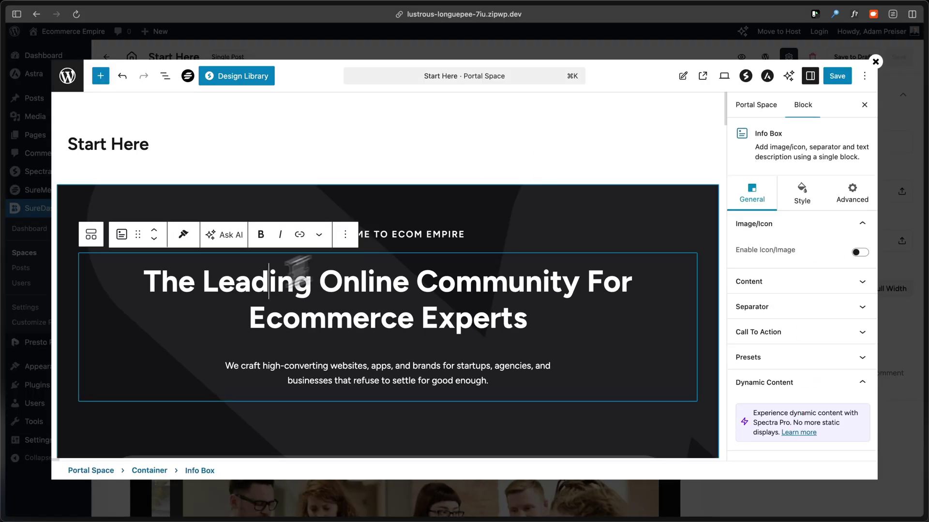
type("#1")
left_click(875, 61)
View the Start Here page on the live portal and scroll through it.
left_click(898, 56)
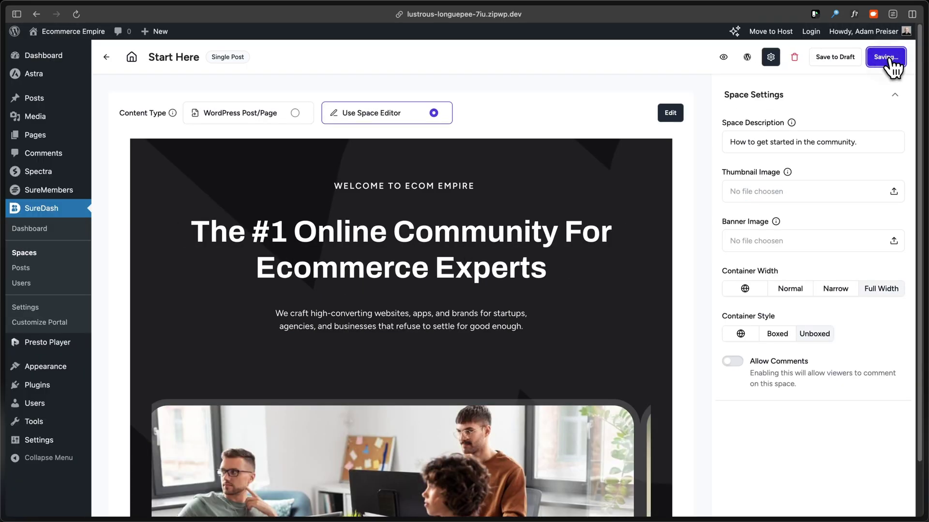
left_click(741, 57)
scroll(234, 296, "down", 3)
scroll(226, 285, "down", 3)
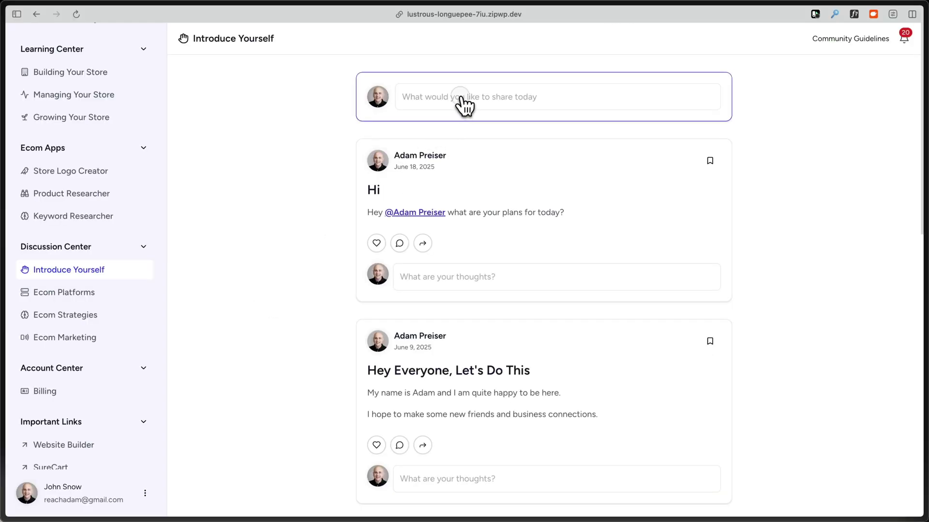
Title a new community post 'New Job Offer' and switch on Make Discussions Private.
type("New Job Offer")
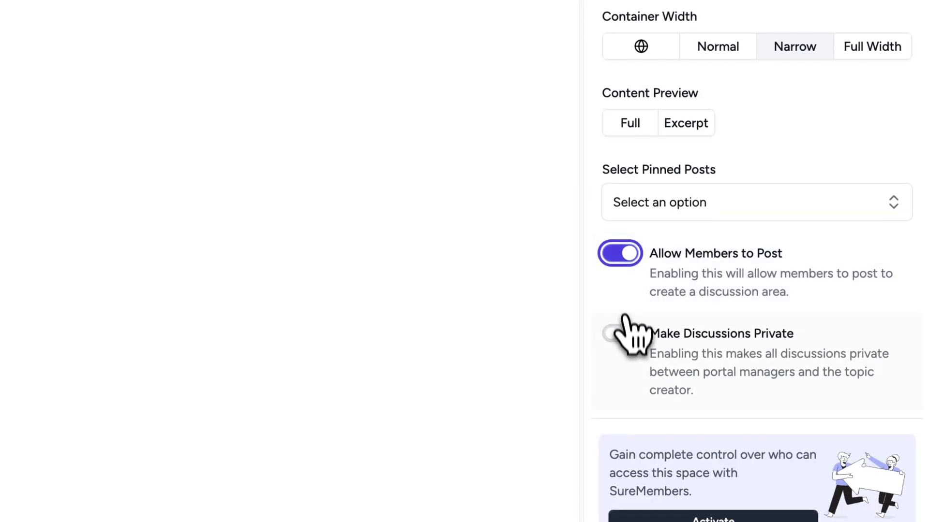
left_click(620, 333)
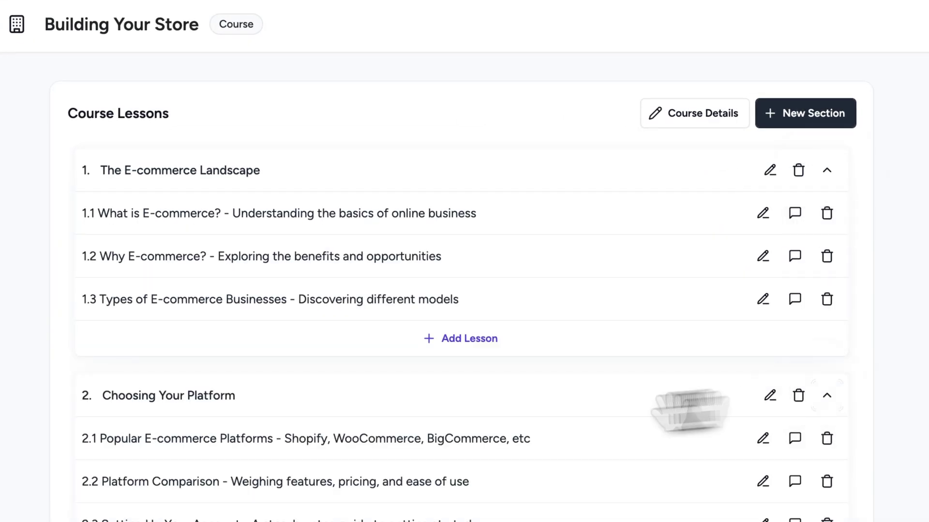
Move lesson 2.1 into section 1, then complete What is E-commerce? for 11% progress.
left_click_drag(290, 438, 284, 331)
left_click_drag(228, 311, 357, 416)
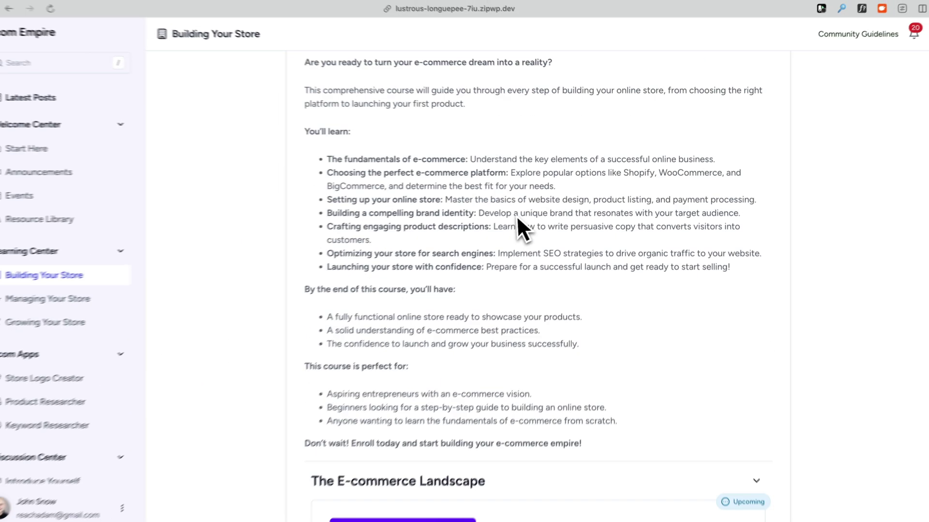
scroll(518, 228, "down", 5)
left_click(439, 388)
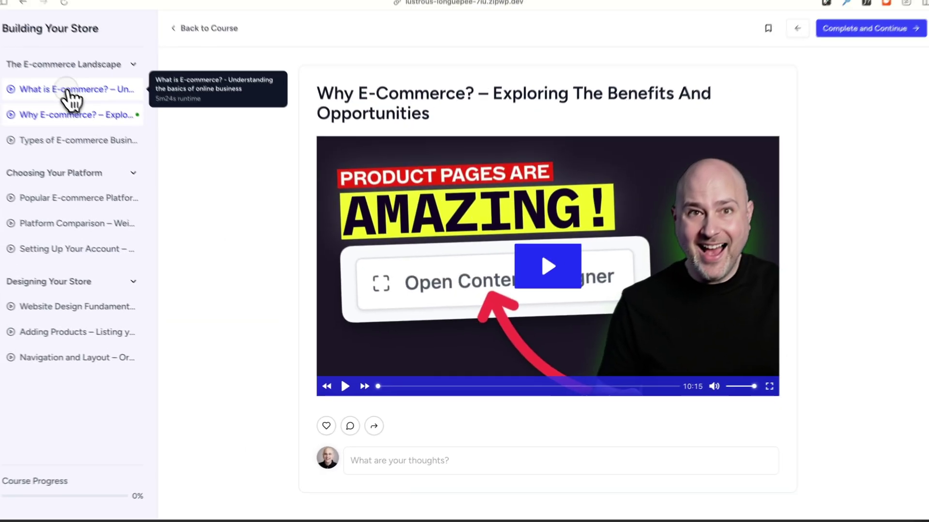
left_click(70, 94)
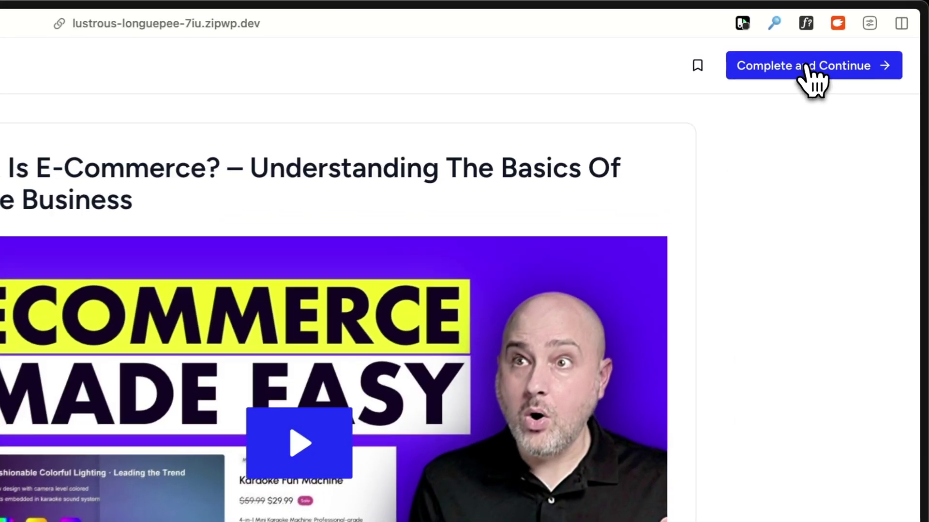
left_click(868, 29)
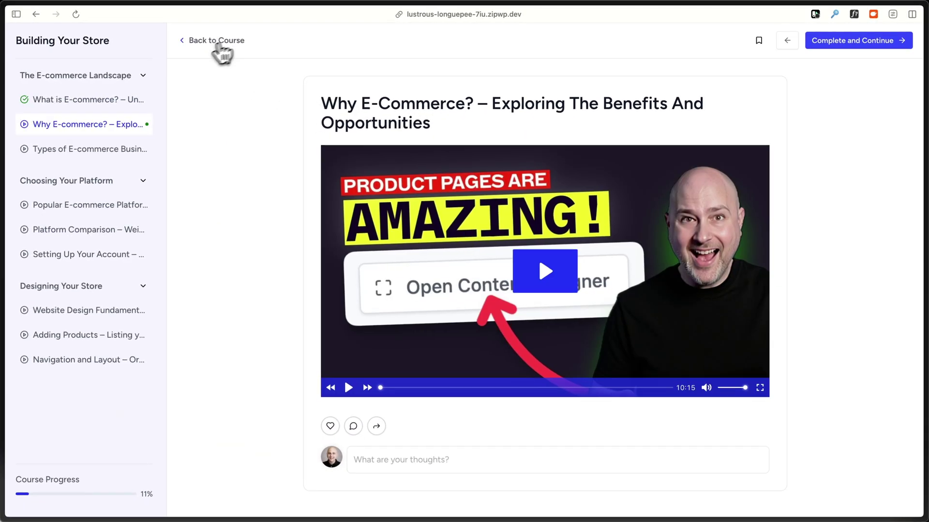
left_click(212, 39)
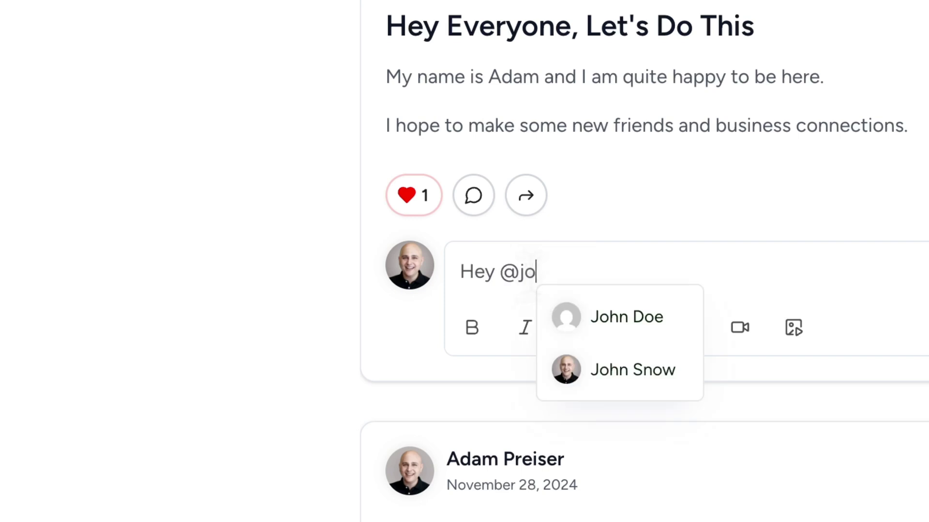
Post a comment mentioning a member and like the 'I know what you mean' comment.
left_click(627, 316)
left_click(794, 166)
scroll(312, 261, "down", 6)
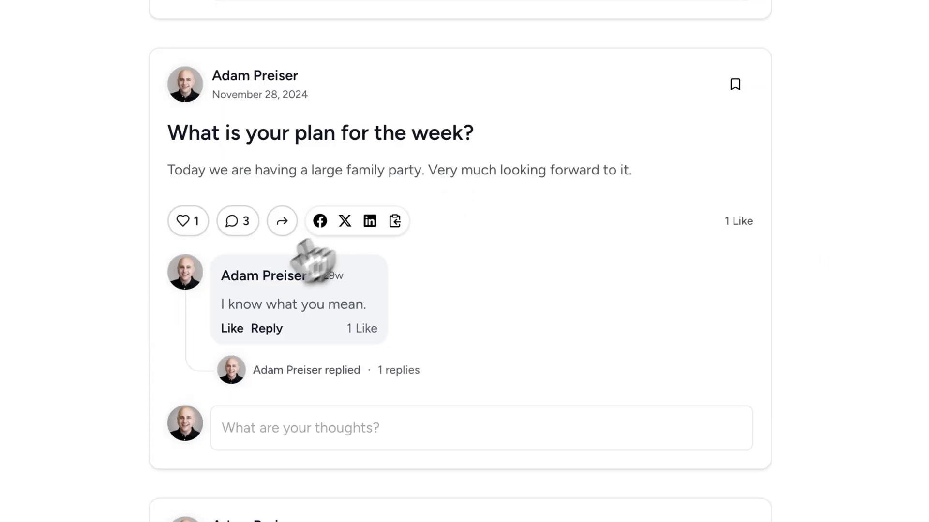
left_click(232, 329)
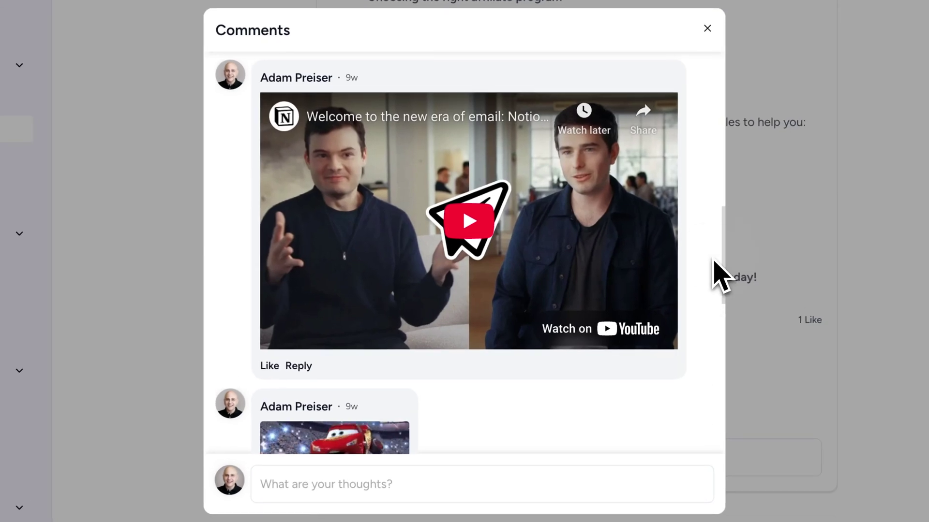
Reply 'That makes 2 of us' to the comment.
scroll(715, 251, "down", 6)
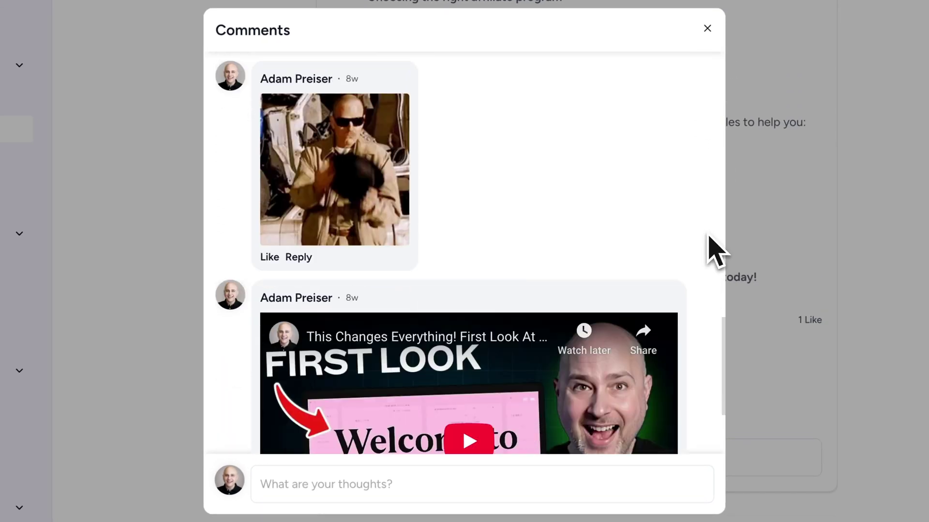
scroll(709, 237, "down", 3)
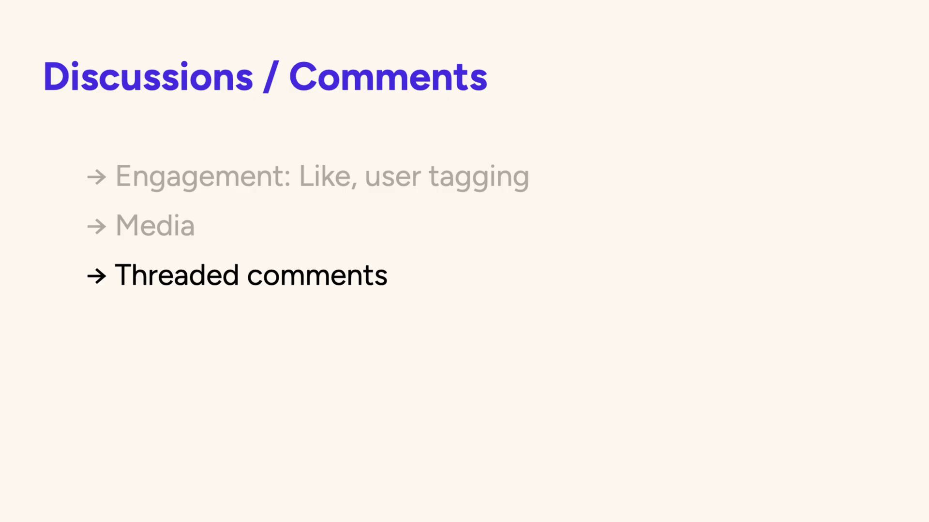
left_click(429, 232)
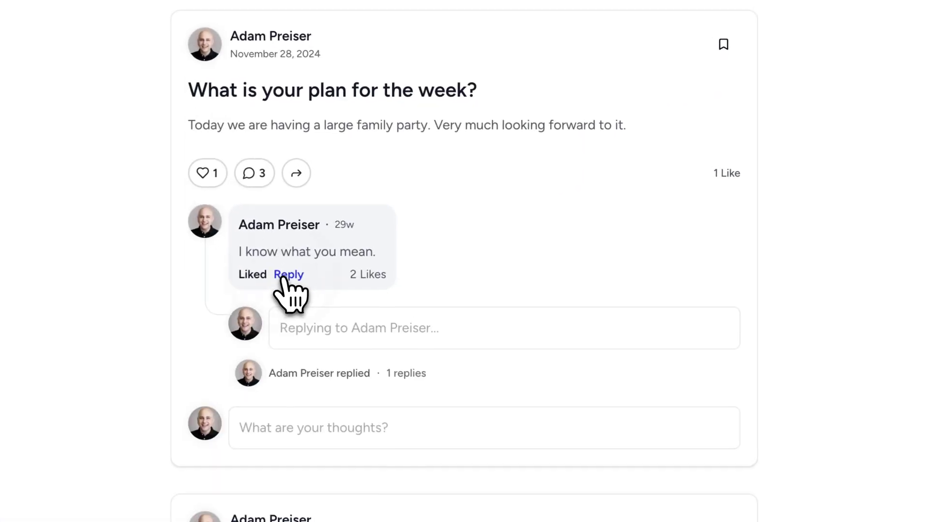
type("That makes 2 of us")
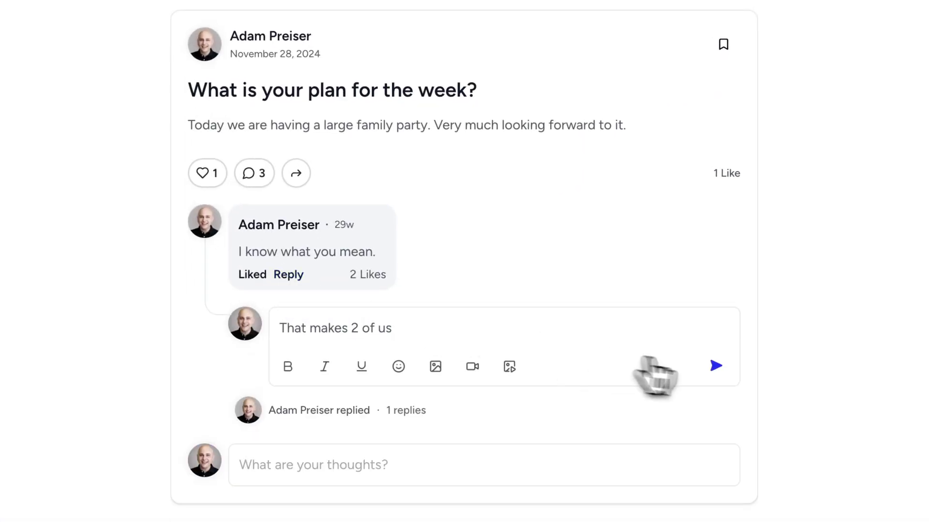
left_click(717, 367)
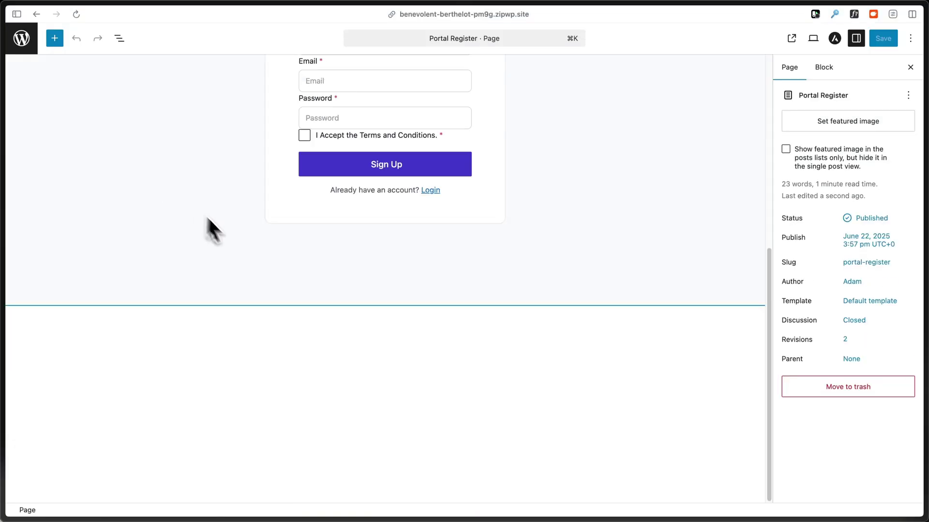
Relabel the Sign Up button 'Register Now' and save the Portal Register page.
left_click(382, 166)
type("Register Now")
left_click(883, 38)
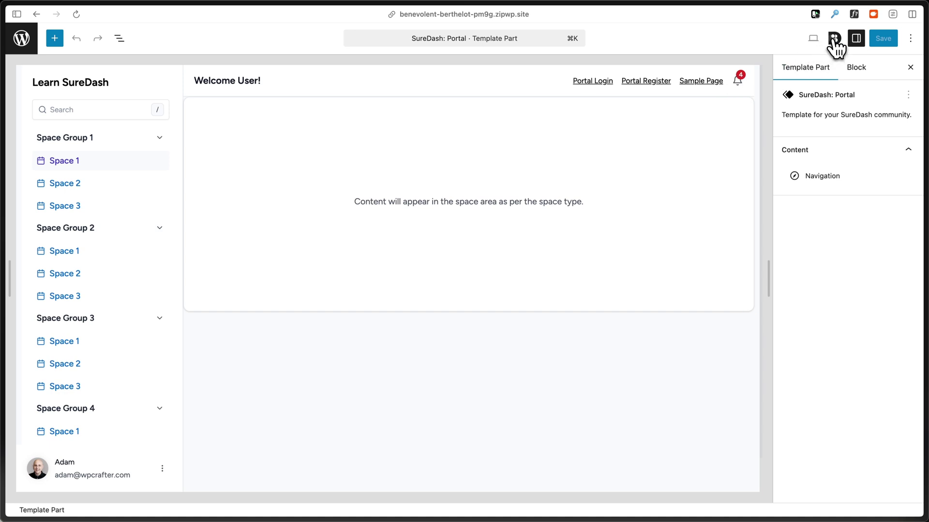
Review the Colors and Layout options in SureDash Design Settings.
left_click(835, 38)
left_click(884, 101)
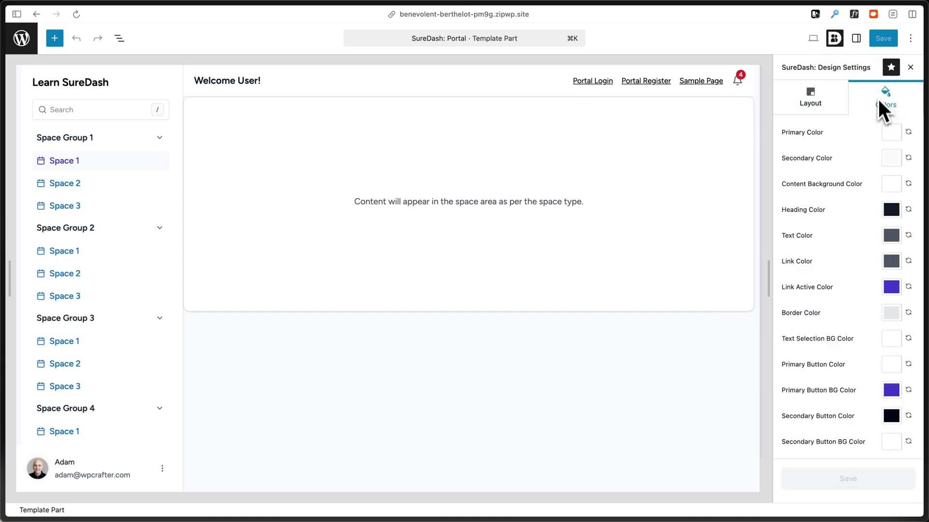
left_click(815, 95)
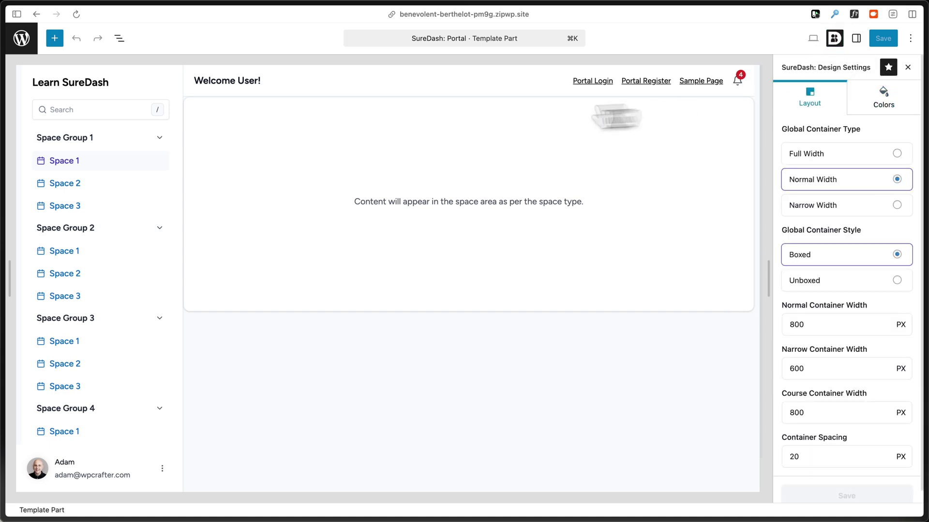
Drag the Portal: Search block from the sidebar into the header beside Welcome User!
left_click(103, 108)
left_click_drag(91, 72, 290, 103)
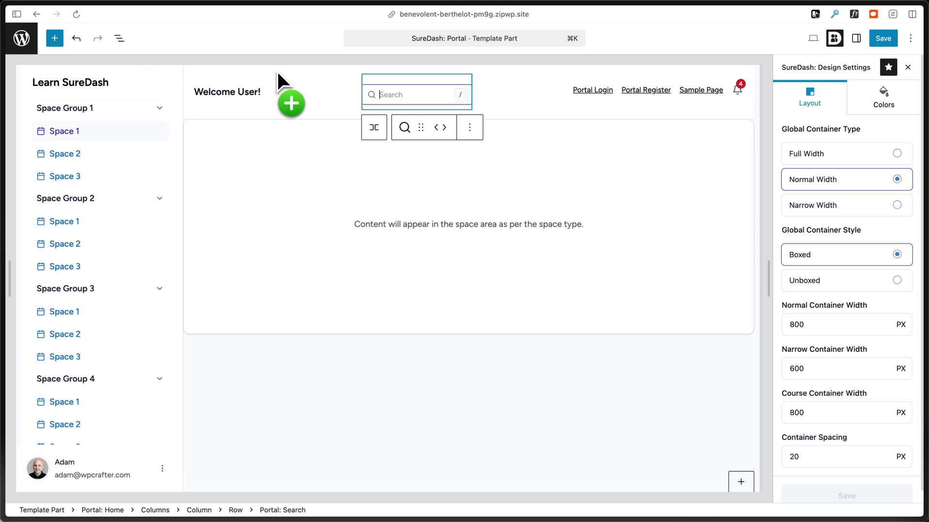
left_click(317, 198)
left_click(351, 397)
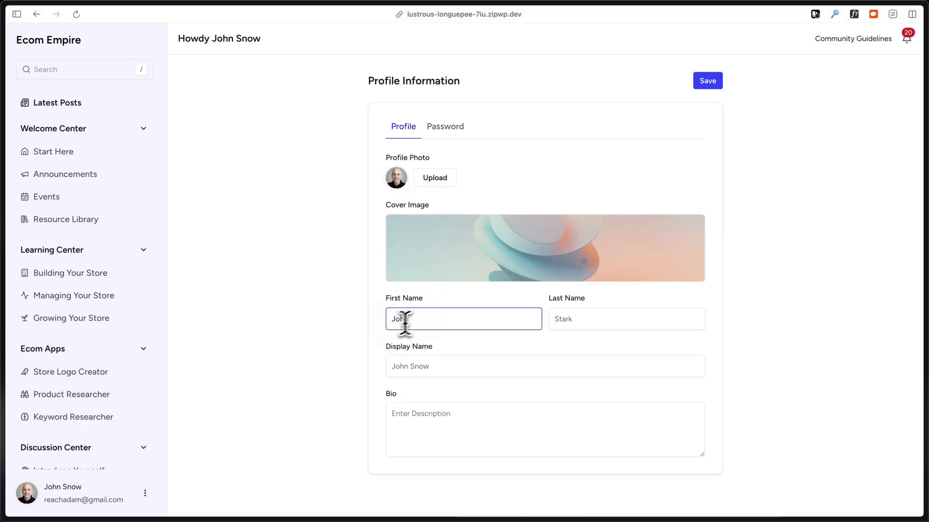
Change the first name, set the bio to 'I fly on Dragons!!!!', and save the profile.
type("Jon")
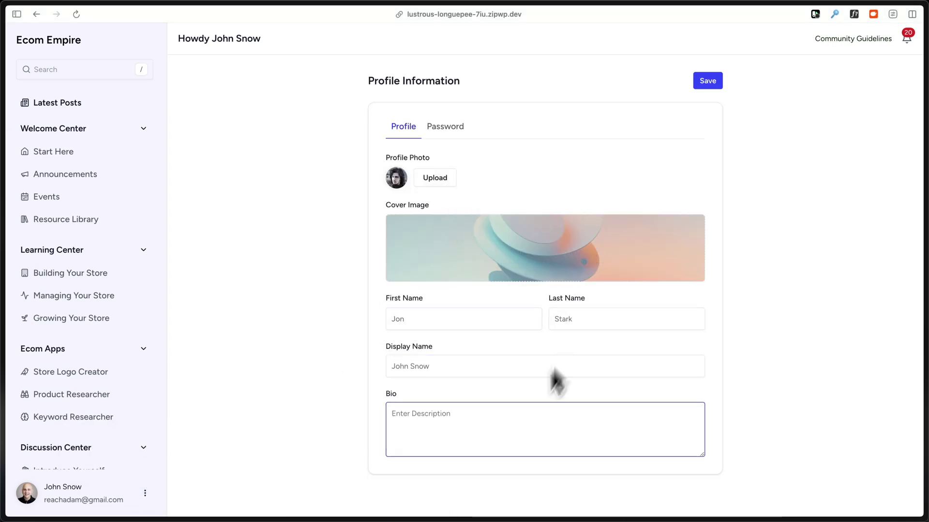
left_click(489, 415)
type("I fly")
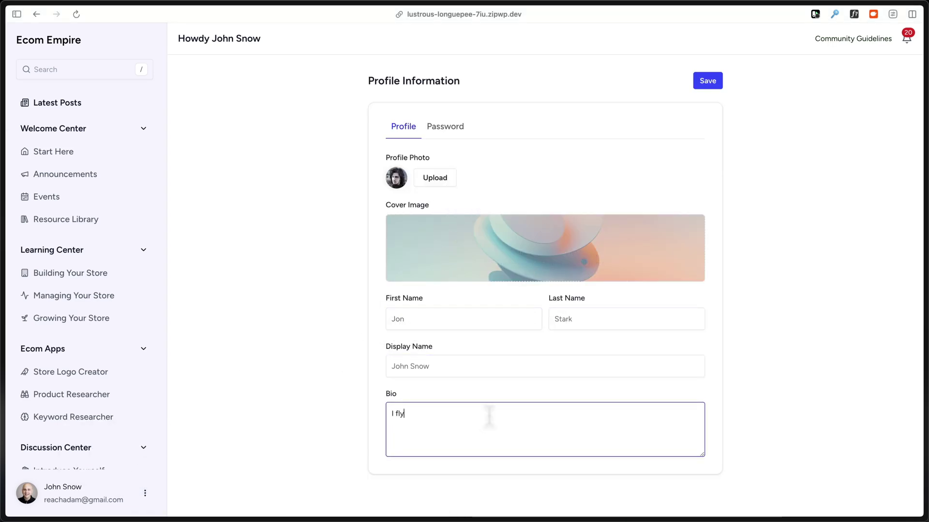
type(" on Dragons!!!!")
left_click(706, 82)
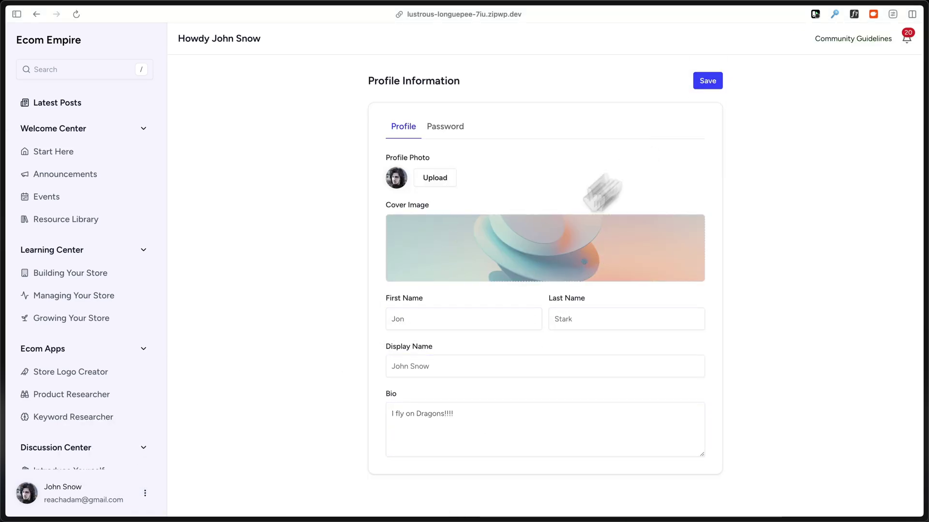